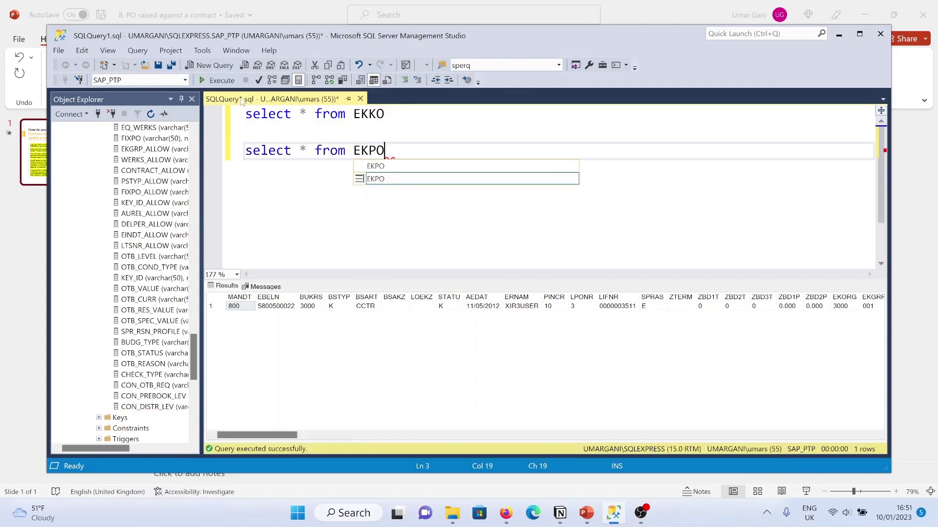
Run only the select * from EKKO line, returning 3,969 rows, leaving the EKPO query unrun.
left_click(402, 125)
left_click_drag(386, 115, 245, 114)
left_click(217, 80)
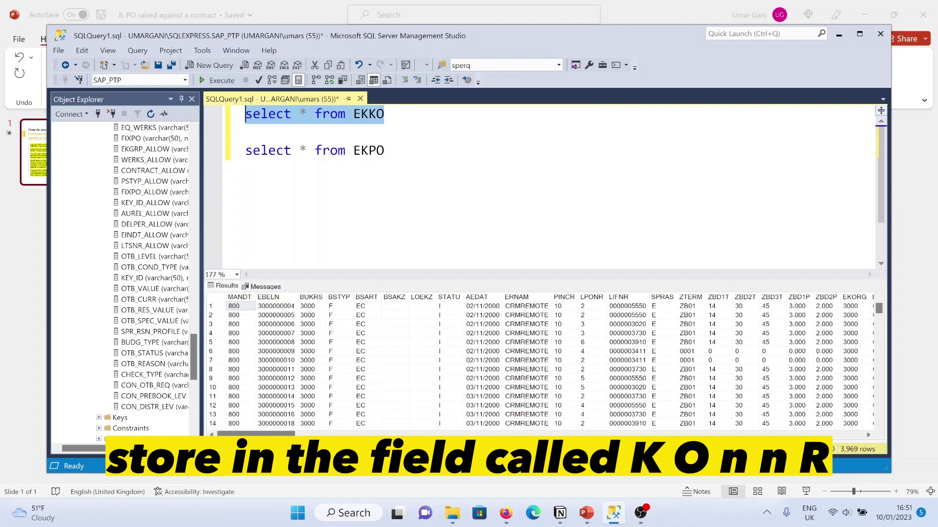
Change the EKKO query to select KONNR where KONNR <> '' and run it.
left_click(254, 433)
left_click(397, 111)
key("Return")
type("where KONN")
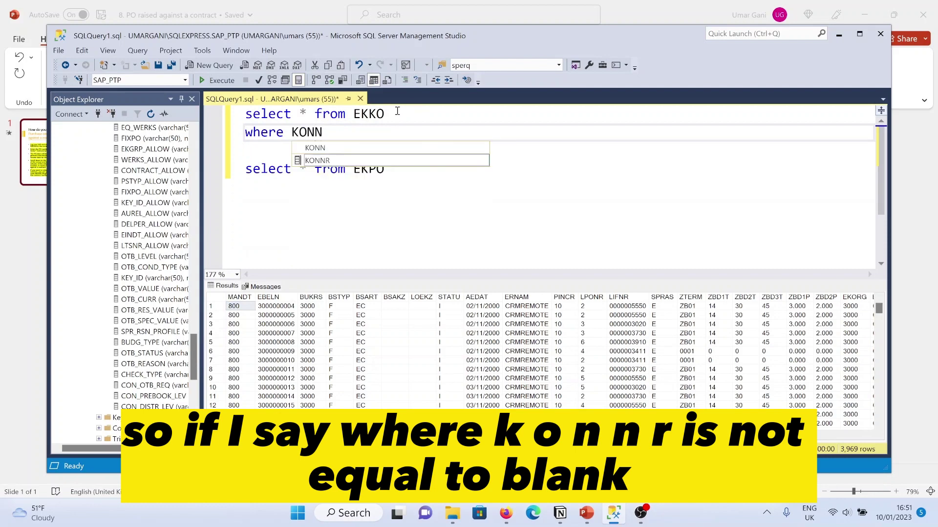
type("R <>")
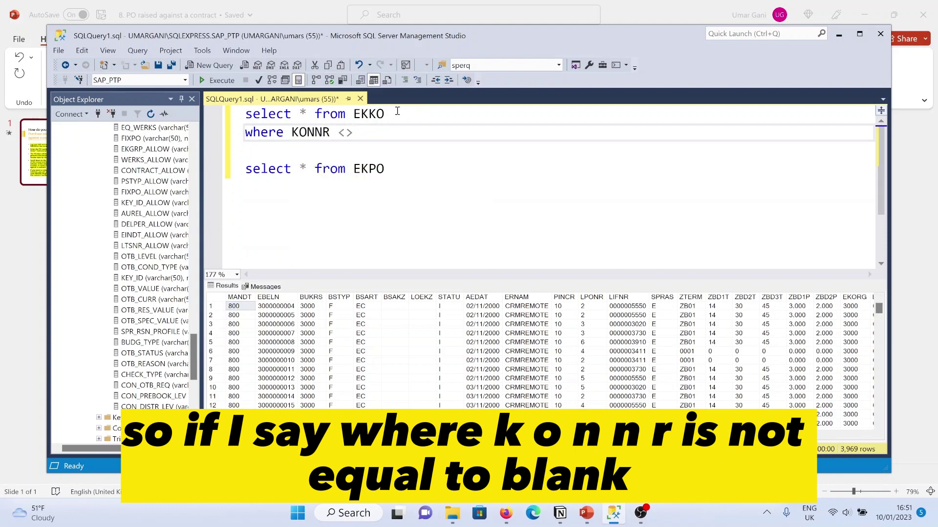
type(" ''")
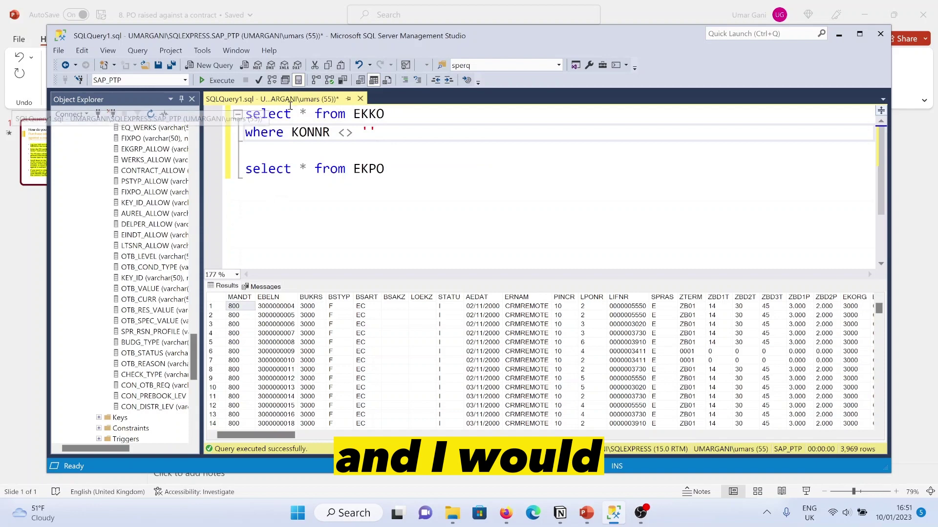
left_click(308, 114)
key("BackSpace")
type("KONNR")
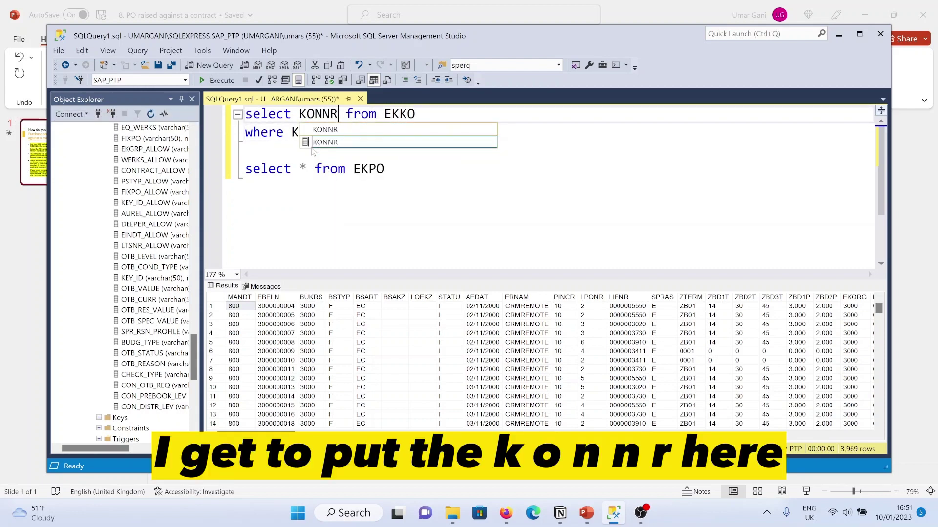
left_click(289, 154)
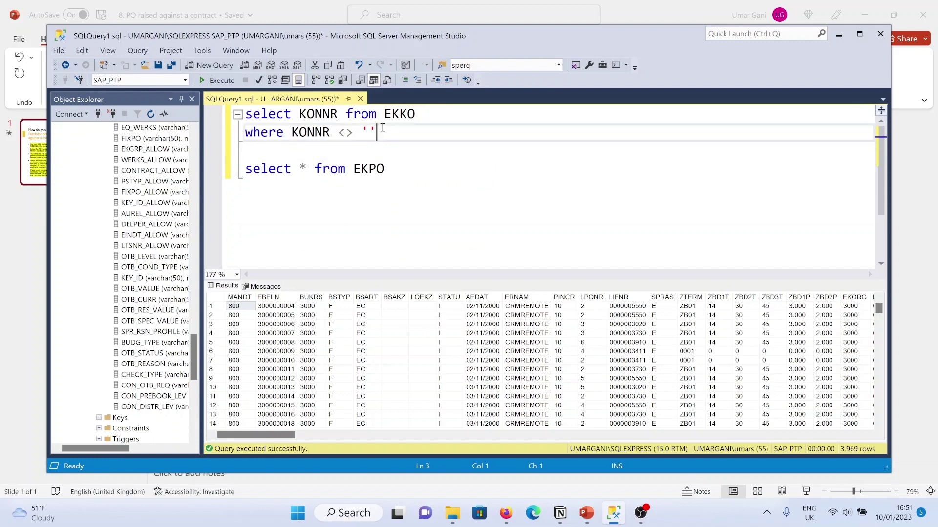
left_click_drag(383, 128, 245, 113)
left_click(216, 80)
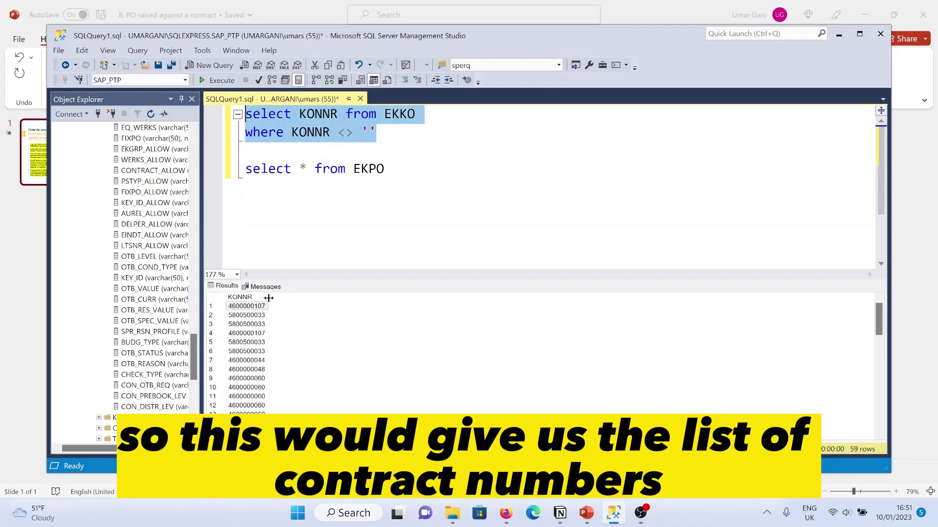
left_click_drag(269, 298, 280, 298)
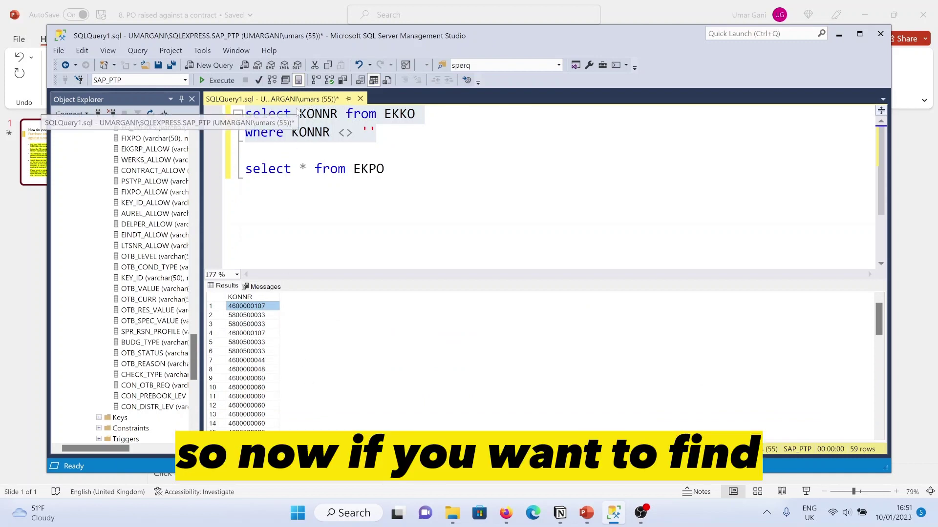
left_click(301, 115)
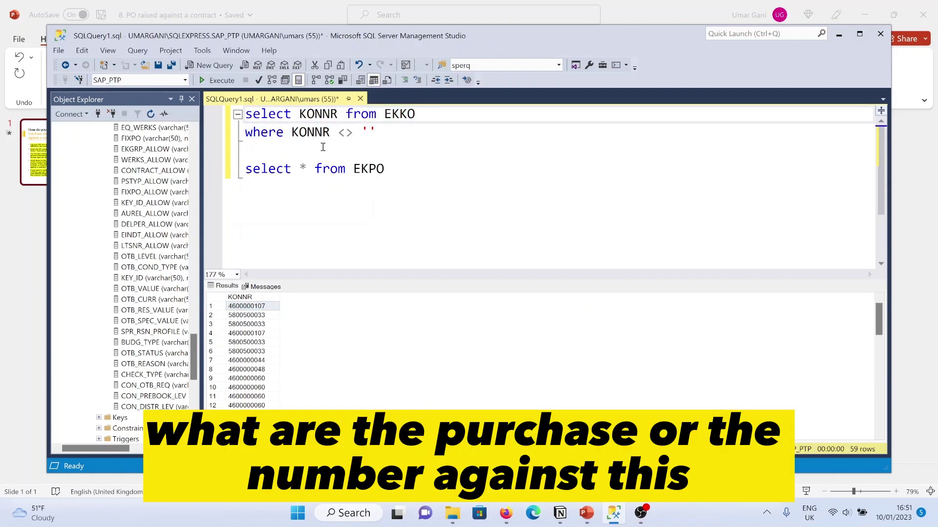
type("EBELN")
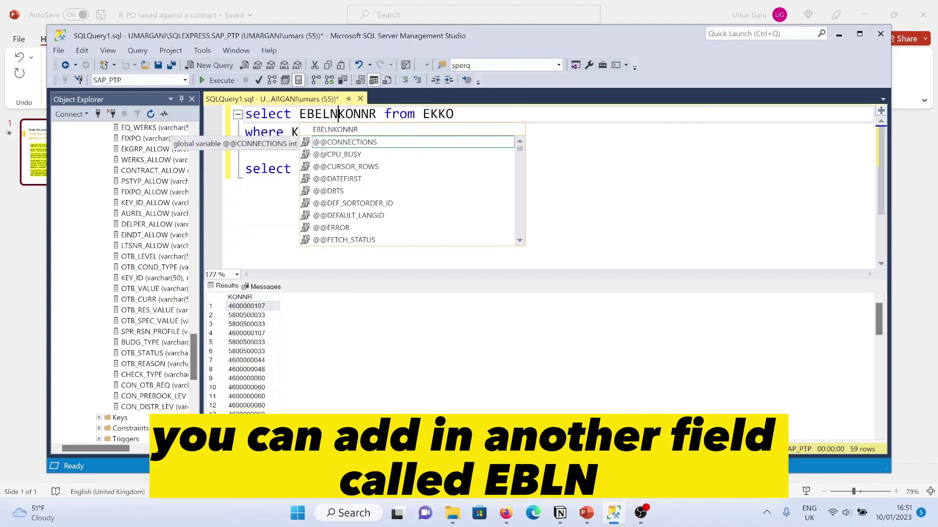
type(",")
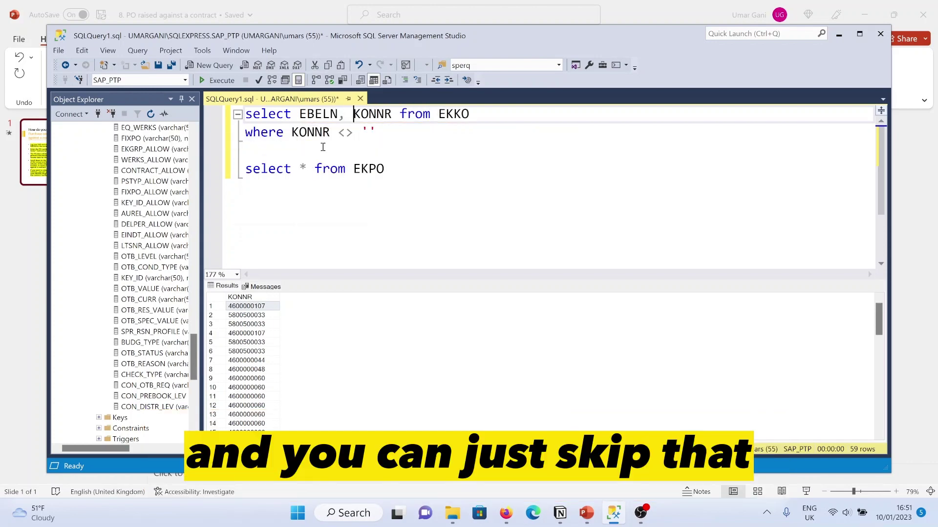
left_click(217, 80)
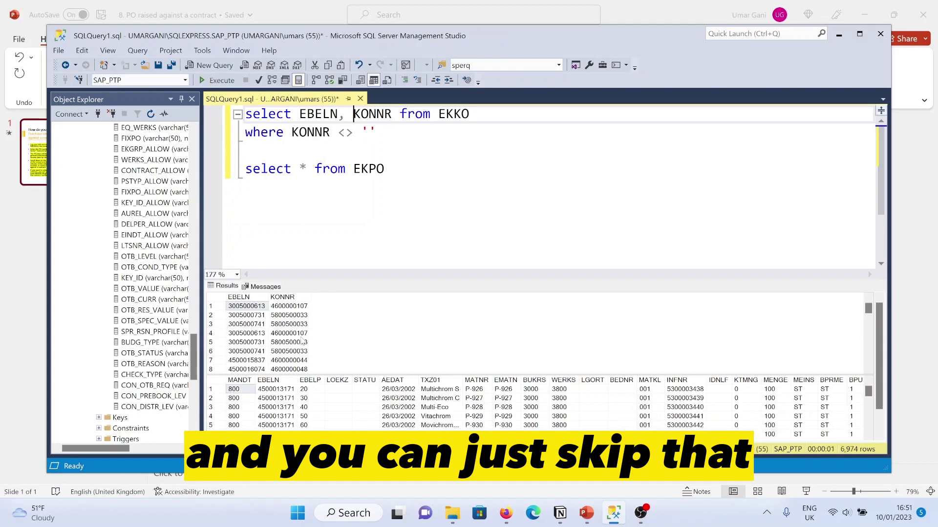
left_click_drag(376, 134, 245, 113)
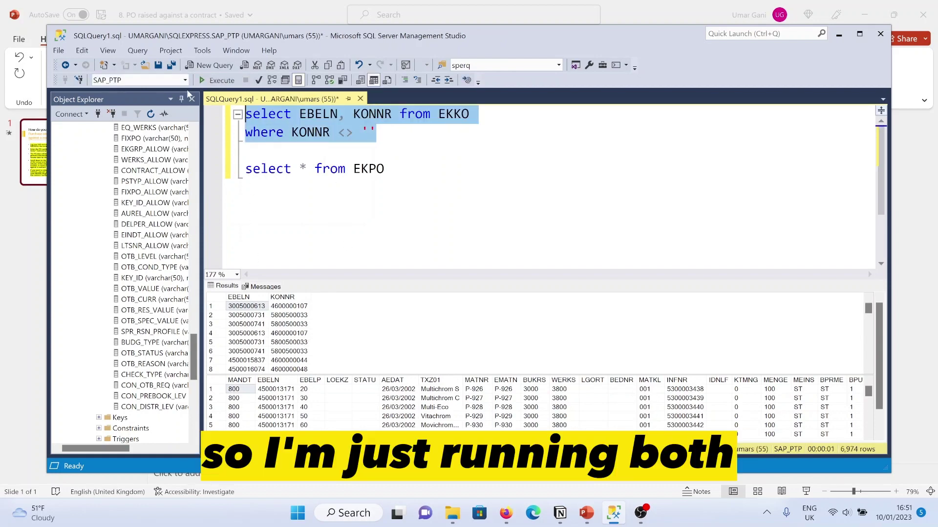
left_click(211, 82)
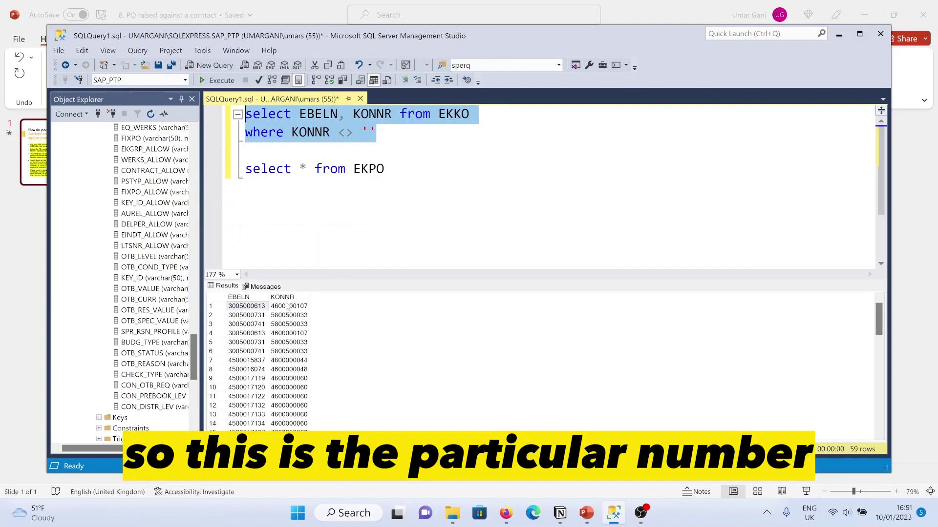
left_click(264, 307)
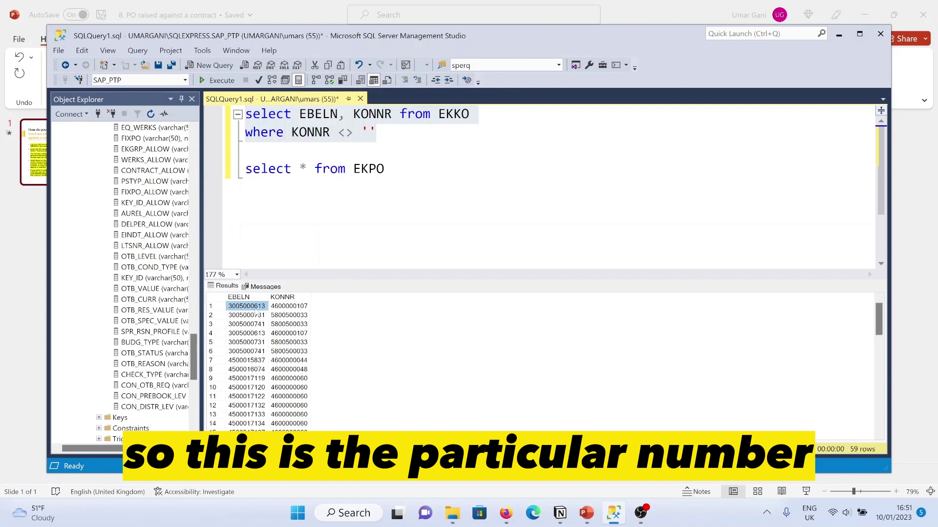
left_click(301, 307)
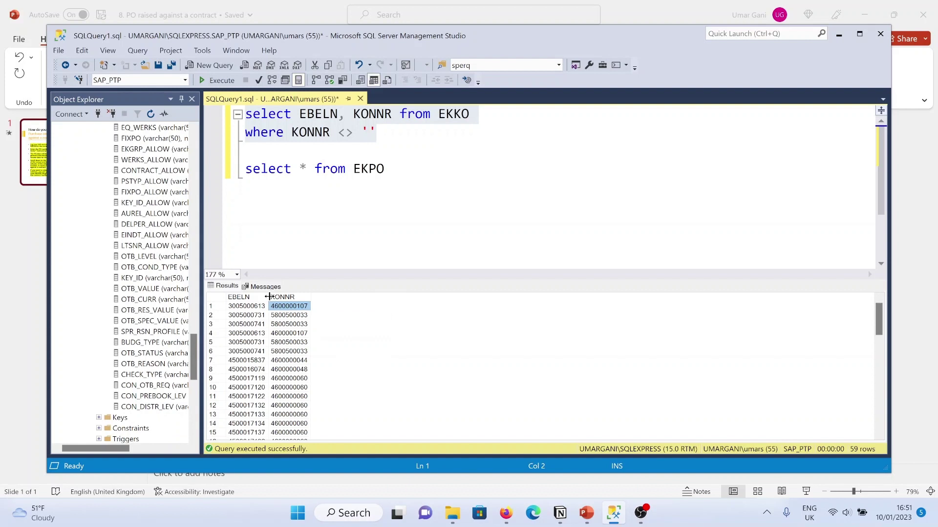
left_click_drag(272, 297, 283, 297)
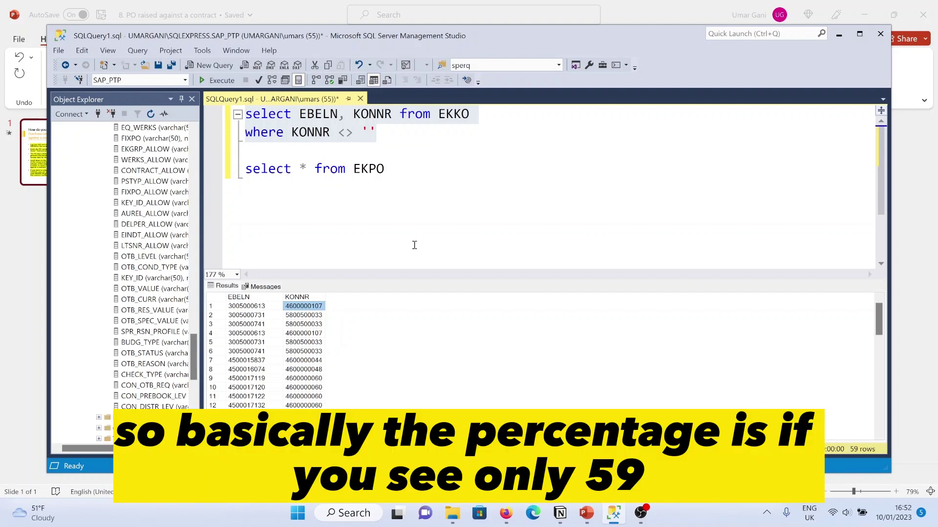
left_click(380, 132)
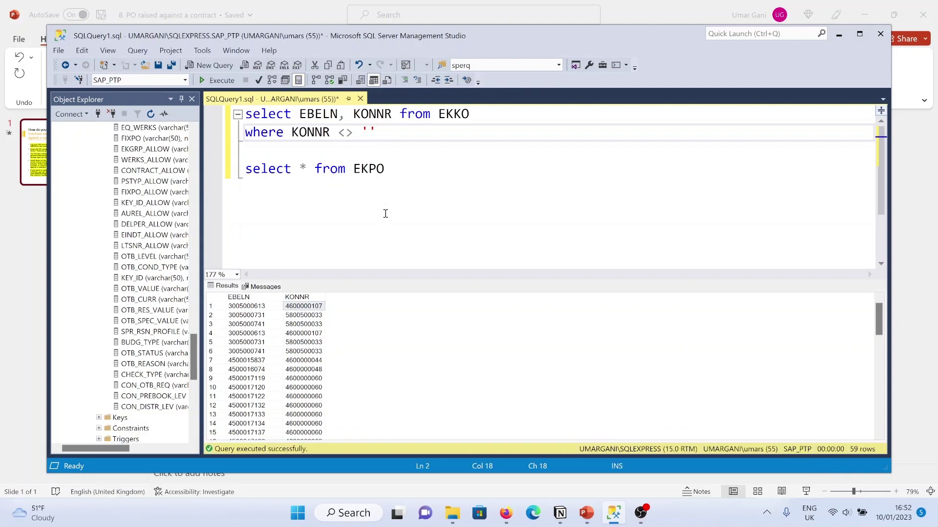
Run select count(distinct(EBELN)) from EKKO and write the comment '-- 3249' beneath it.
key("Return")
key("Return")
type("select")
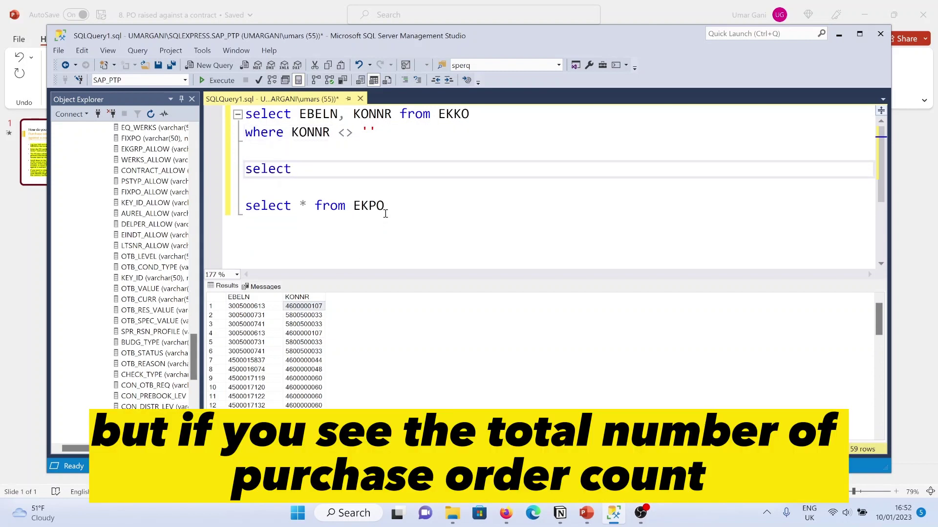
type(" count")
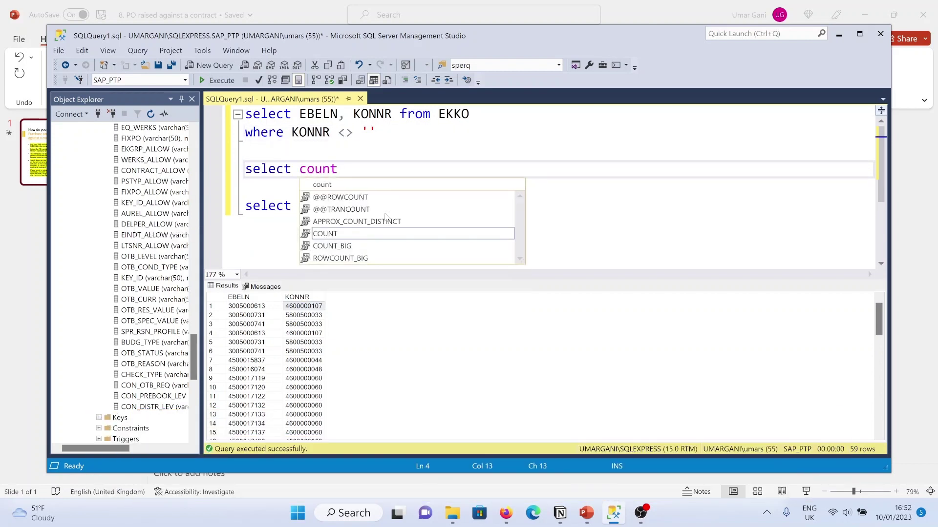
type("(distinct")
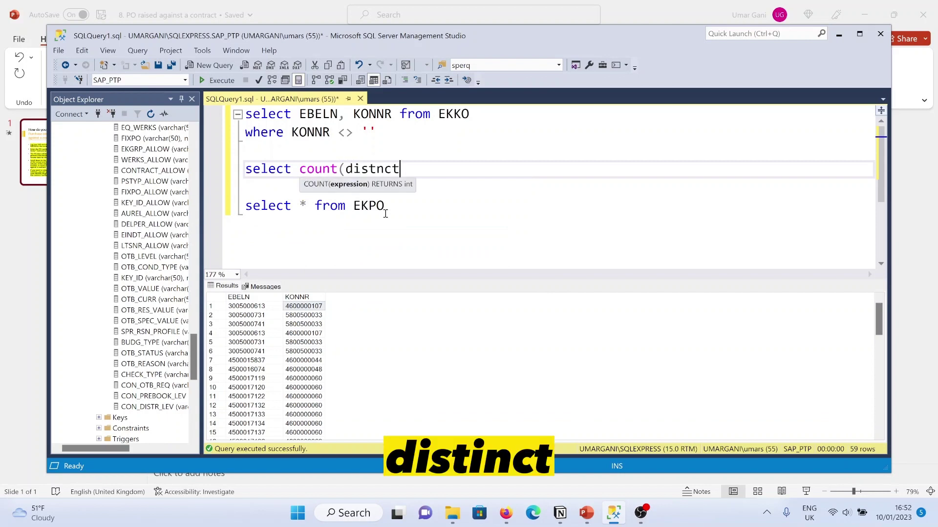
key("BackSpace")
key("BackSpace")
key("BackSpace")
type("nct(EB")
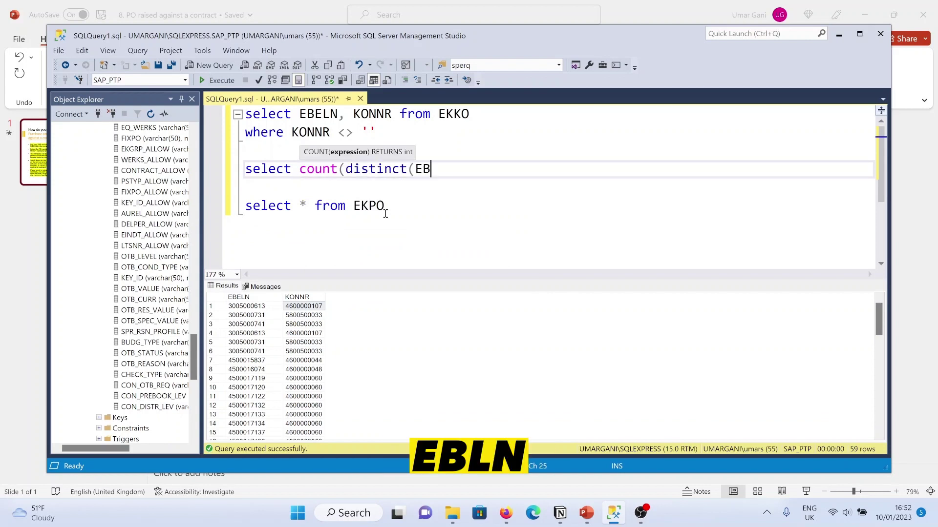
type("ELN)) from E")
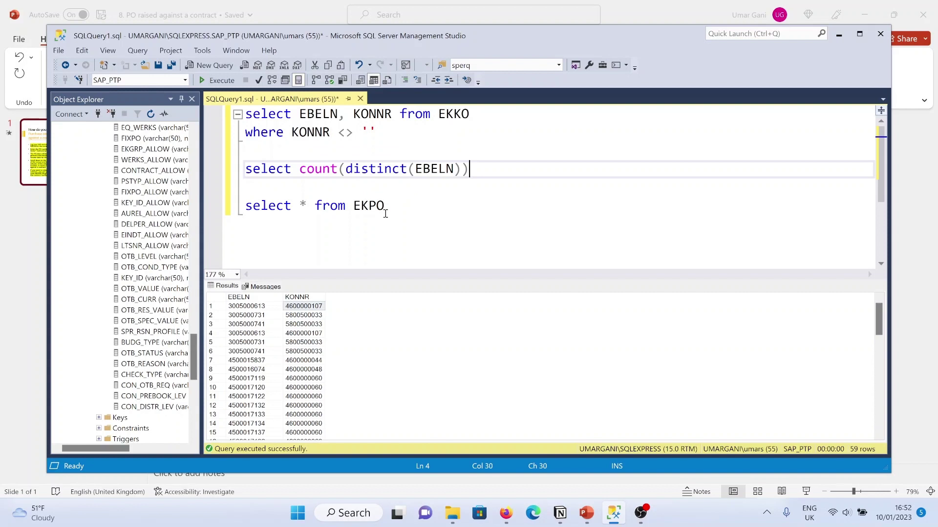
type("KKP")
key("BackSpace")
type("O")
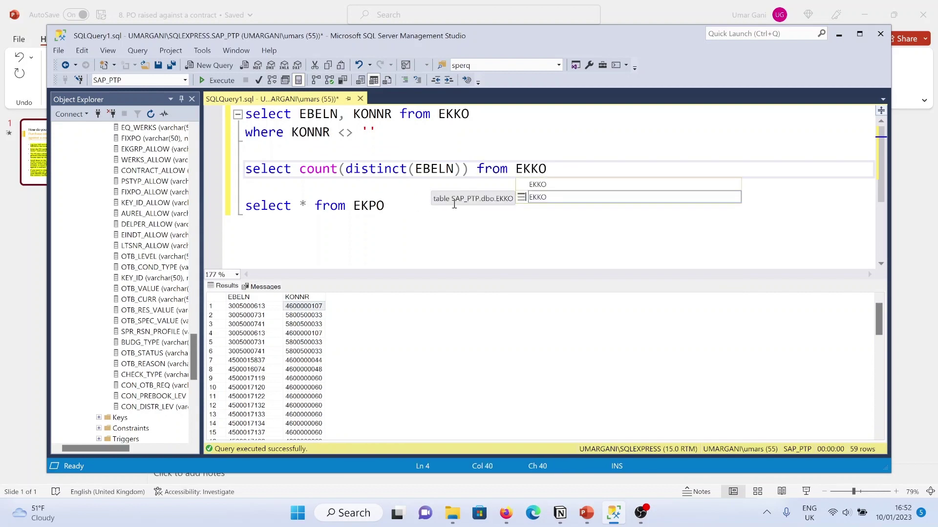
left_click_drag(546, 168, 236, 173)
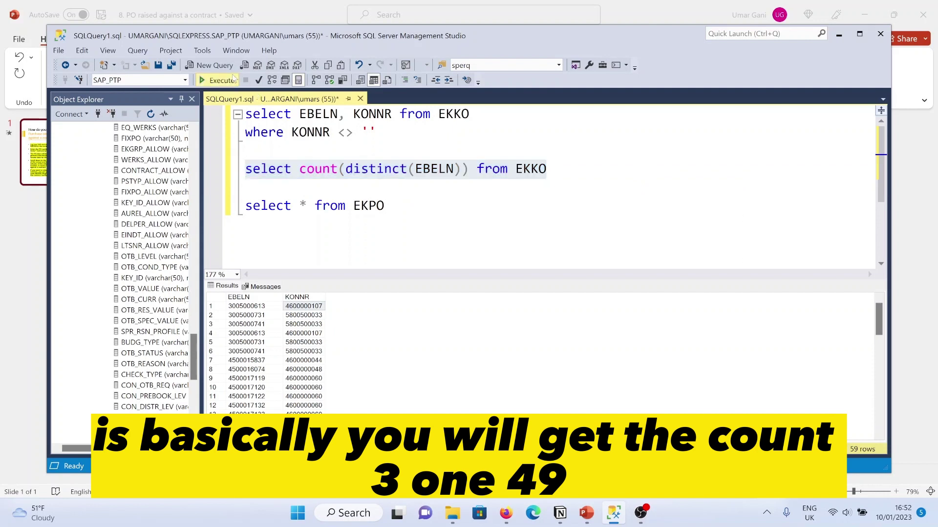
left_click(217, 80)
left_click(303, 191)
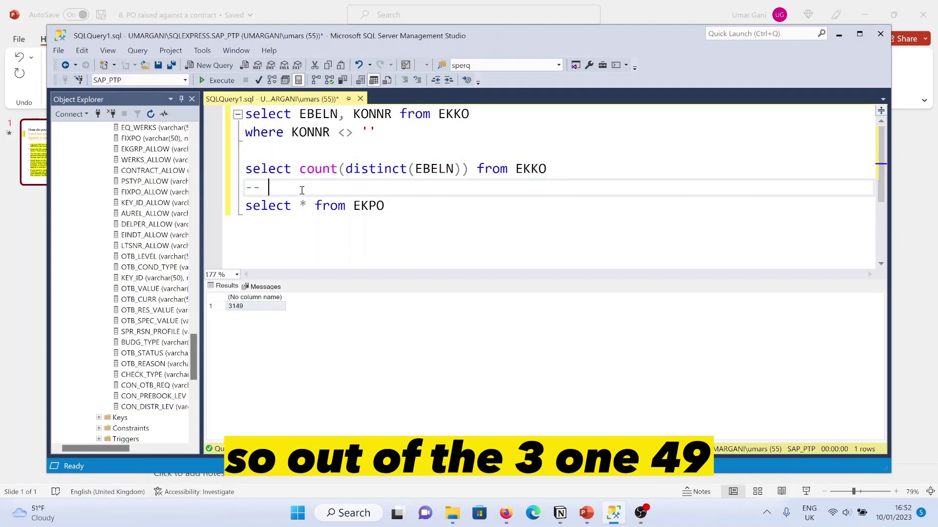
type("-- 3249")
left_click_drag(375, 133, 220, 114)
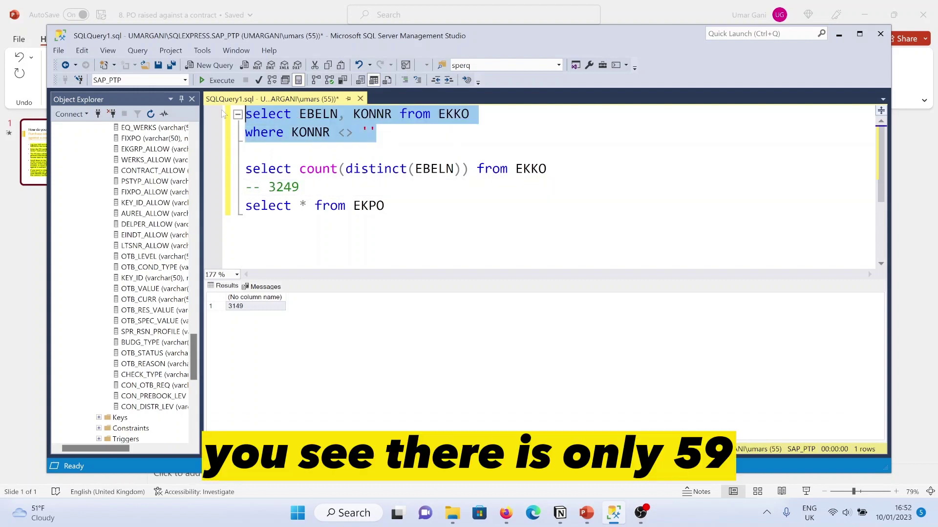
Rerun the contract query and note '-- 59' on the line below it.
left_click(217, 81)
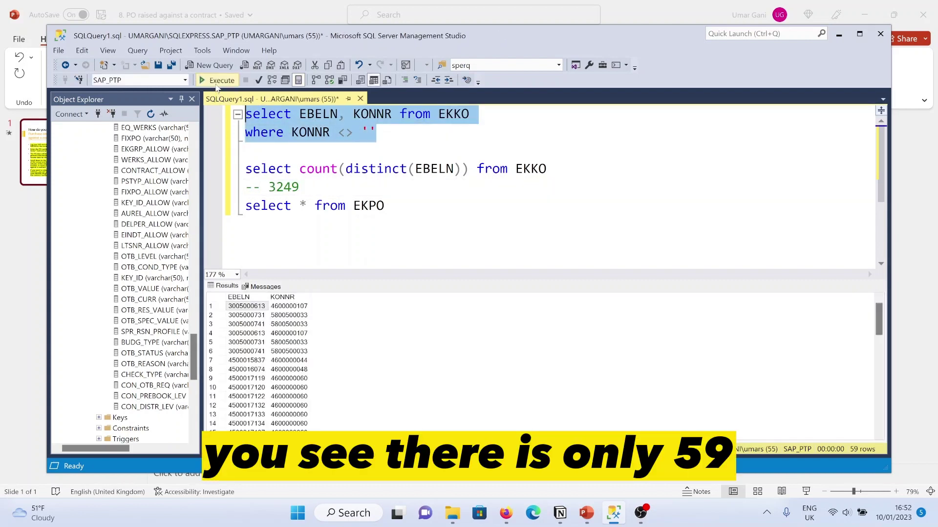
left_click(273, 149)
key("Home")
type("-- 59")
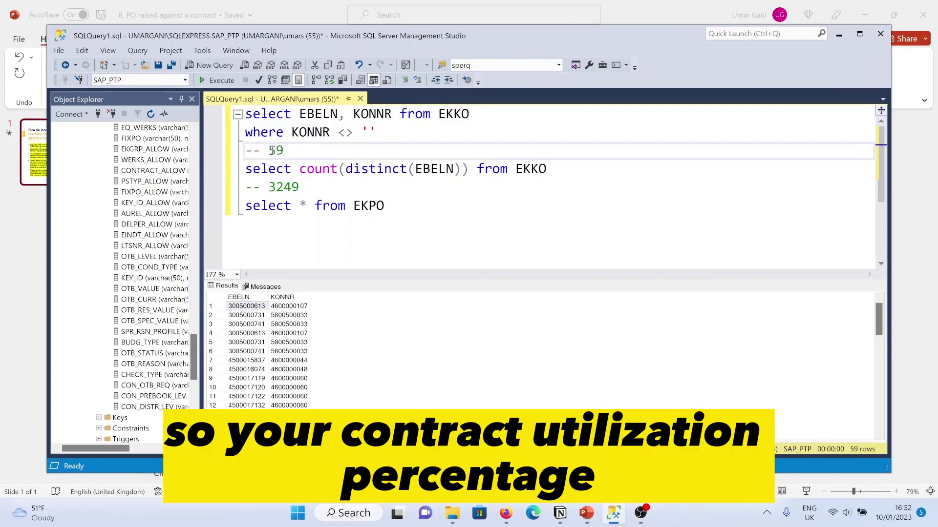
Add the comment '-- Contract utilization % = 59/3249 * 100' after the 3249 note.
left_click(312, 182)
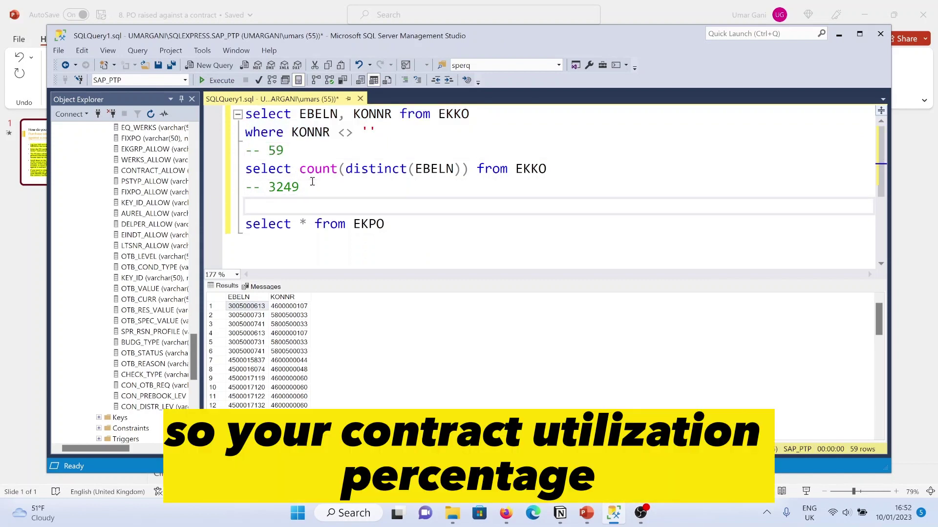
key("Return")
key("Return")
type("Contra")
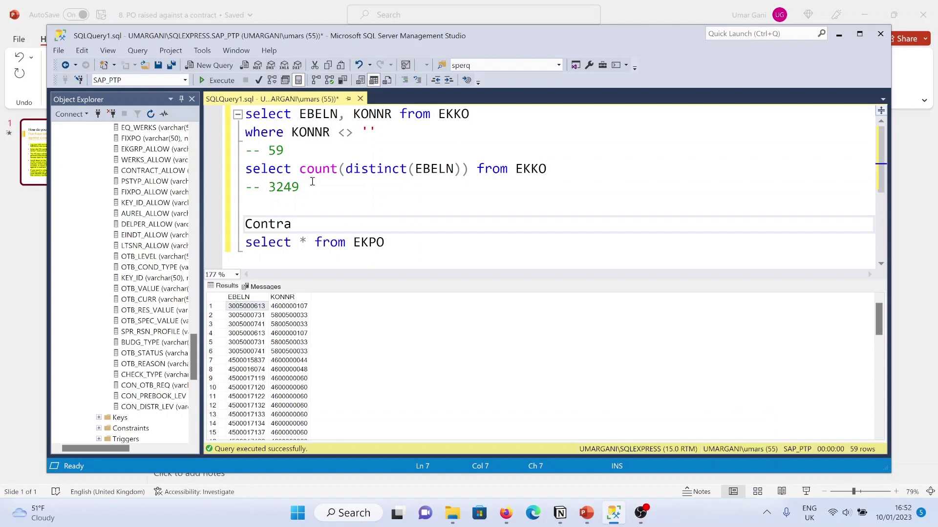
type("ct utilization % = ")
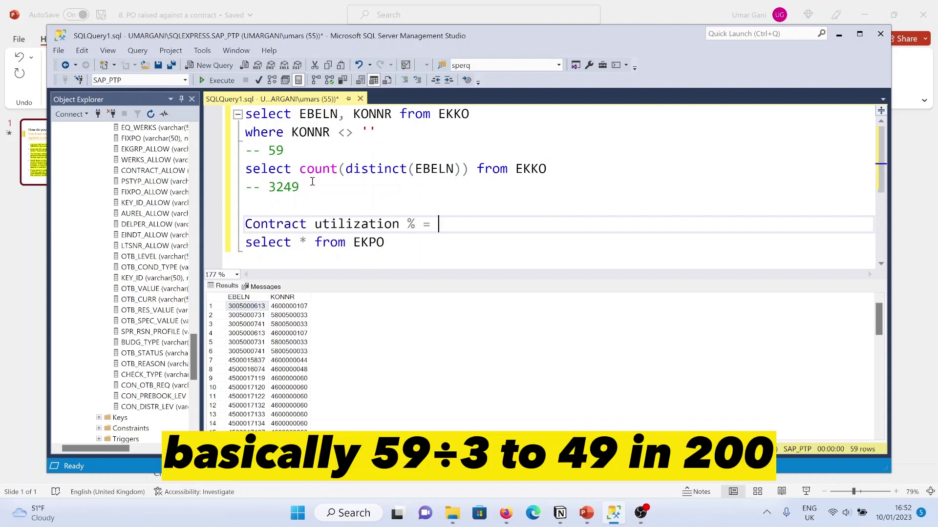
type("59/3249")
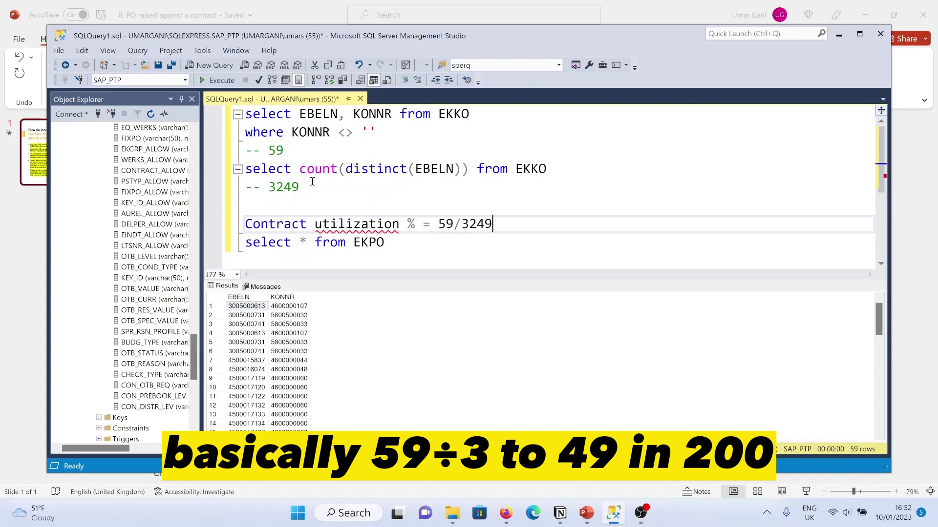
type(" * 100")
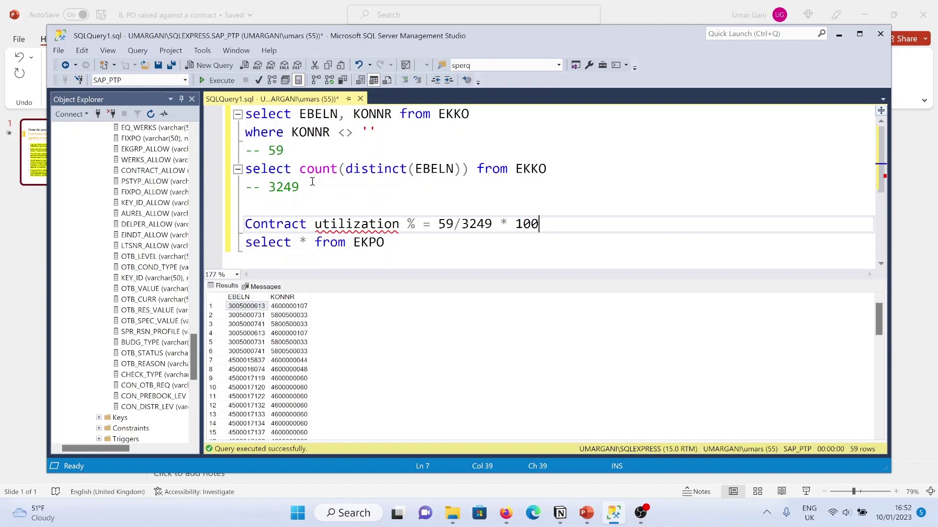
left_click(248, 232)
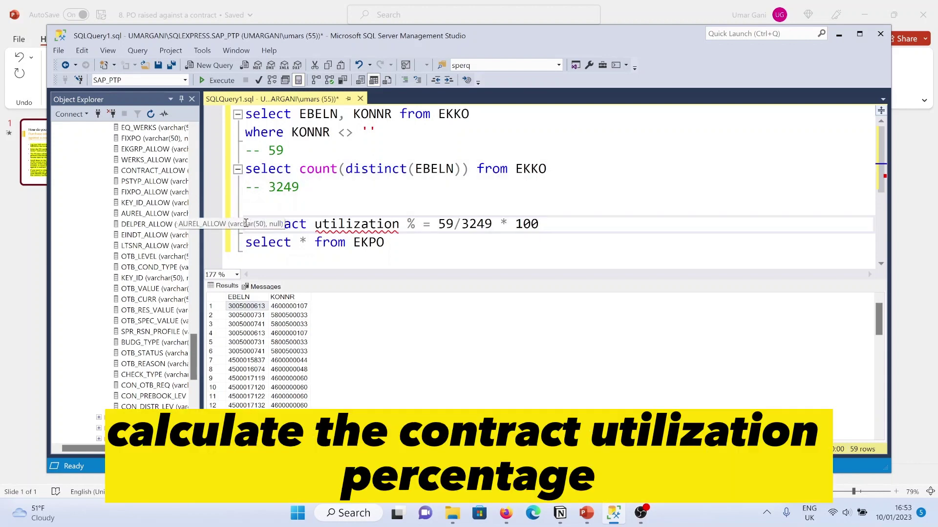
type("--")
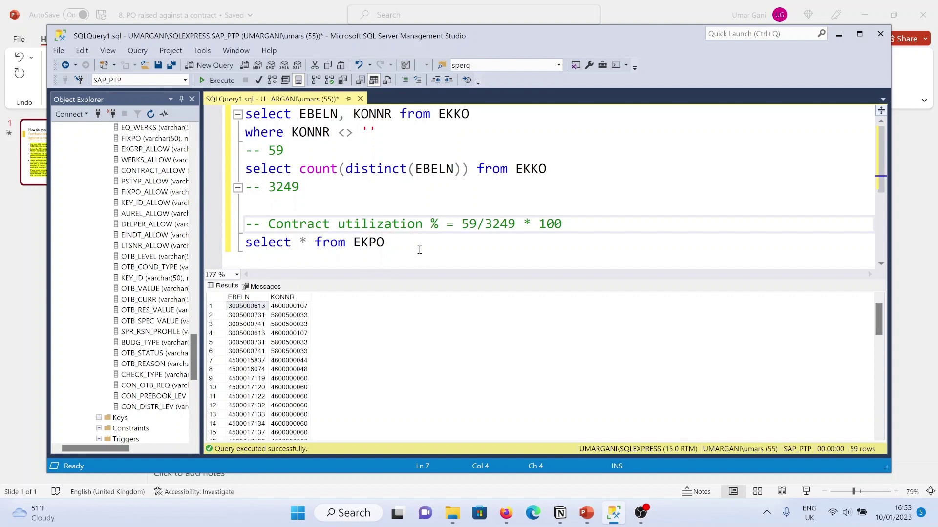
left_click(563, 223)
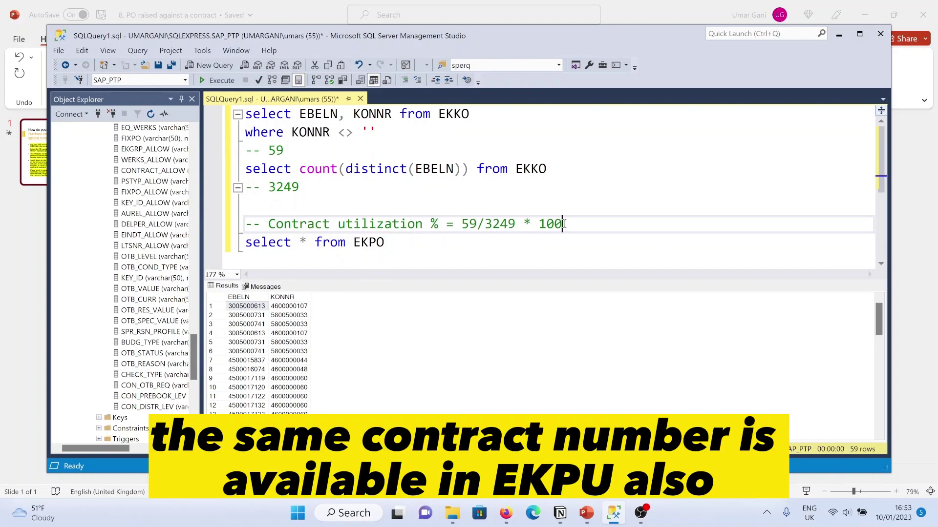
key("Return")
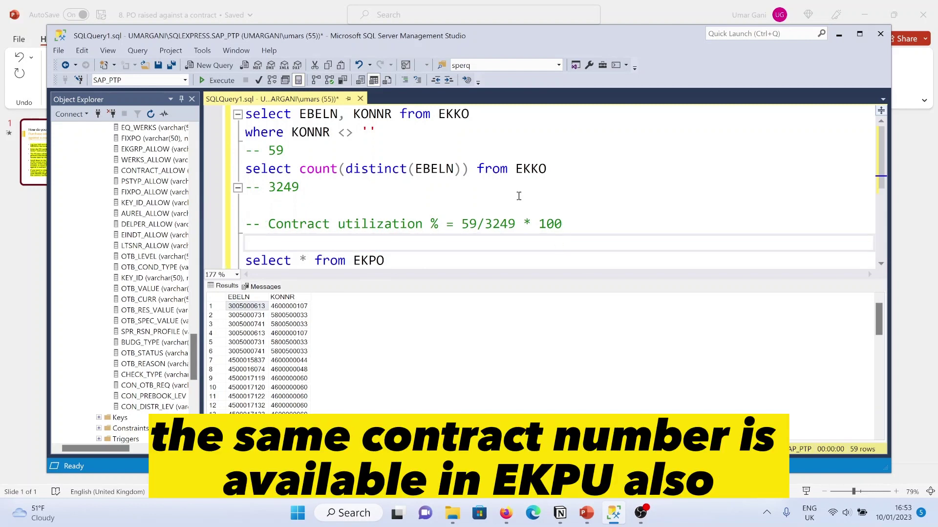
Rewrite the EKPO query as select KONNR where KONNR <> '' and run it with F5.
scroll(518, 197, "down", 2)
left_click(308, 150)
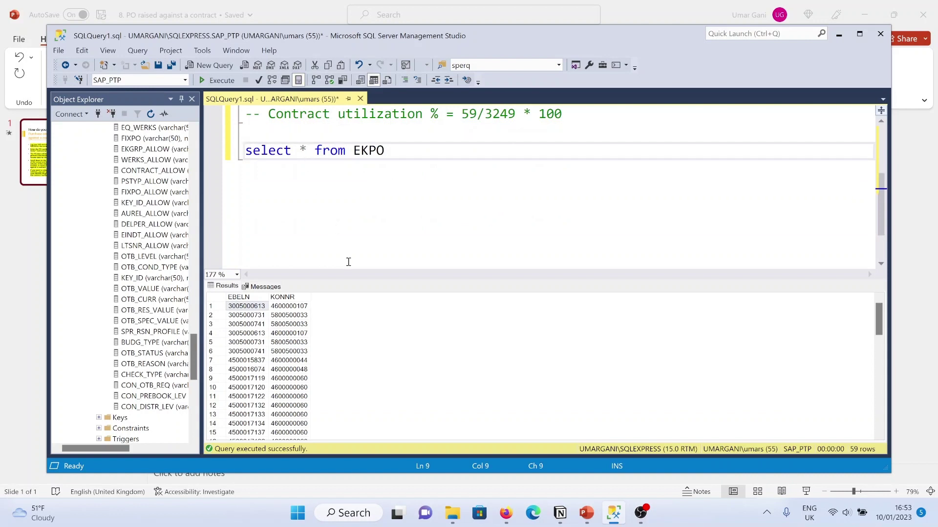
key("BackSpace")
type("KONNR")
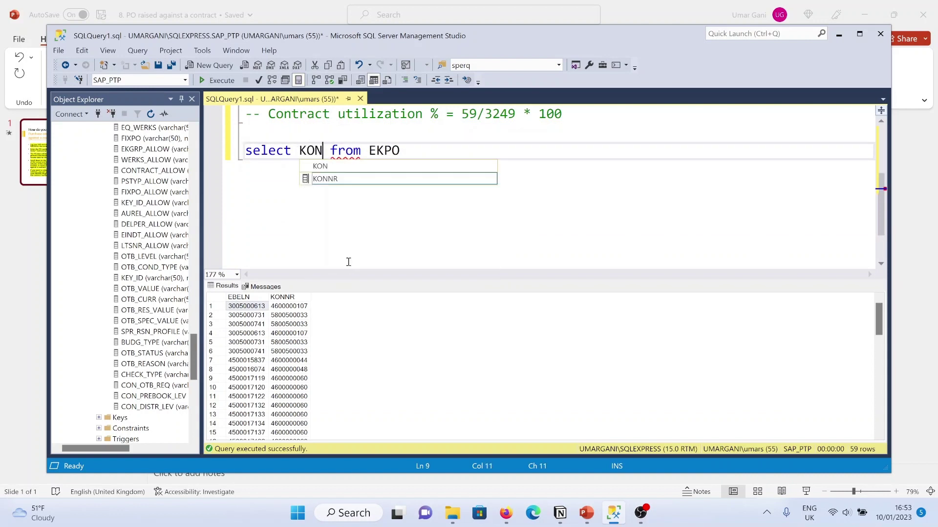
left_click(447, 147)
key("Return")
type("f")
key("BackSpace")
type("whe")
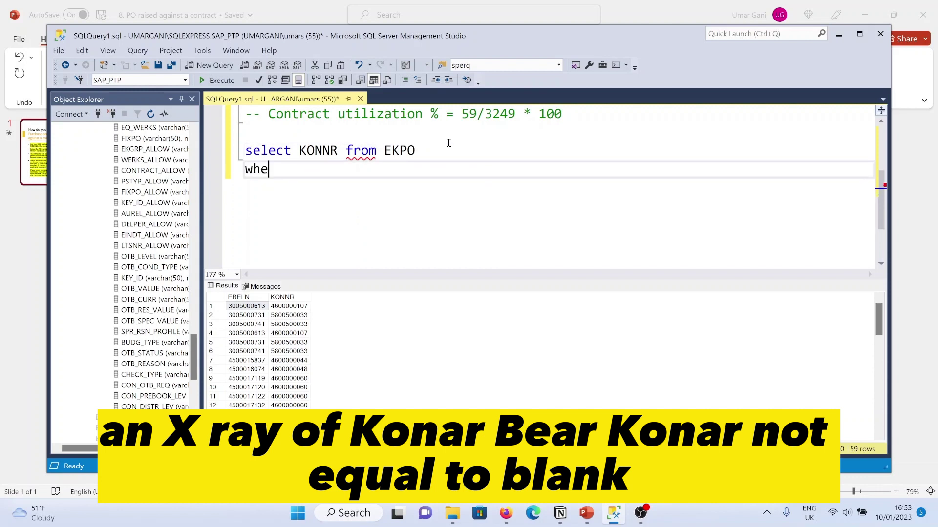
type("re KONNR <> ''")
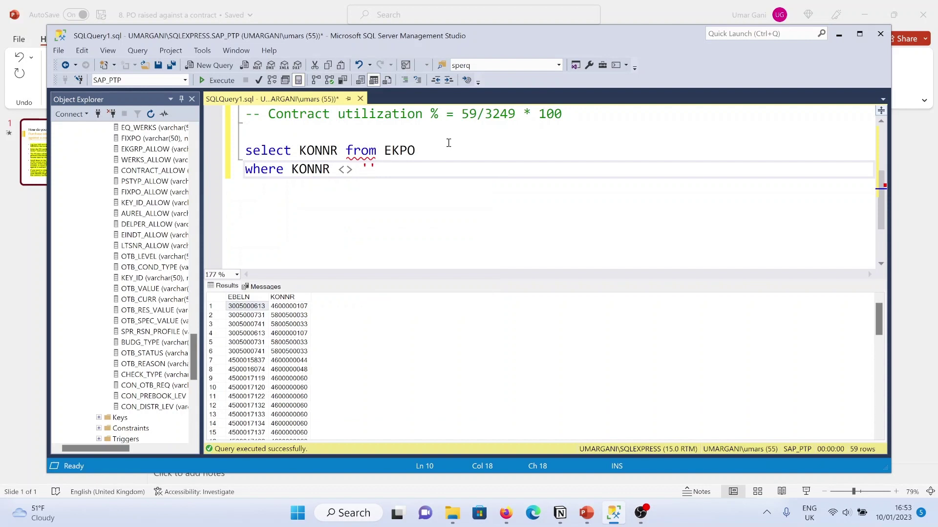
left_click_drag(387, 171, 246, 153)
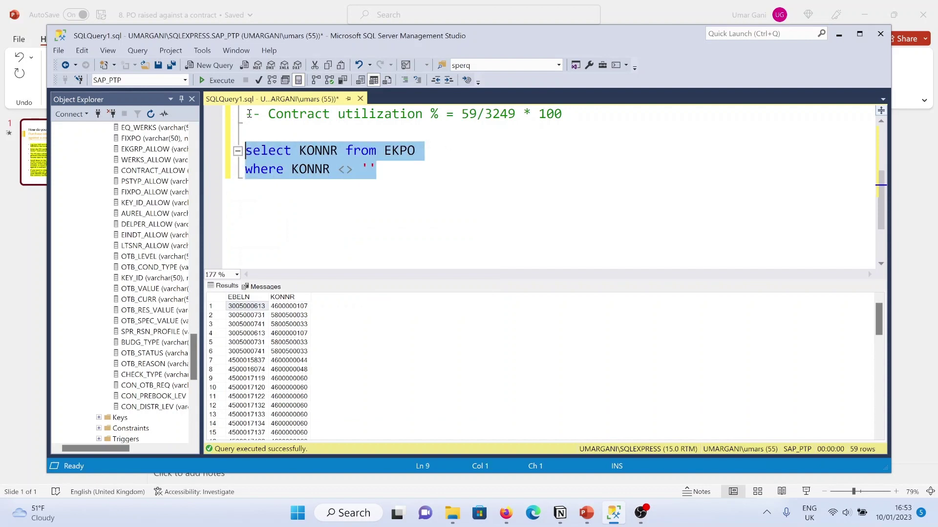
key("F5")
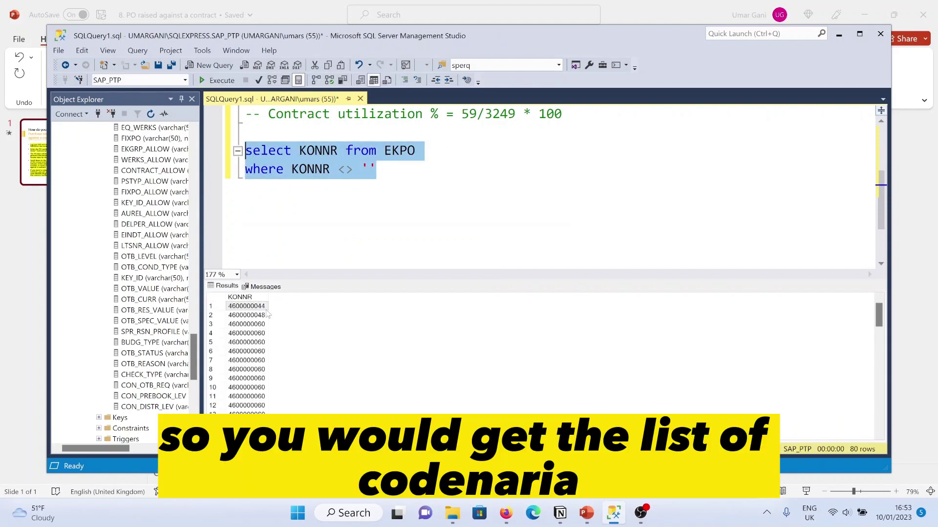
Add EBELN and EBELP to the EKPO contract query and run it.
left_click(300, 153)
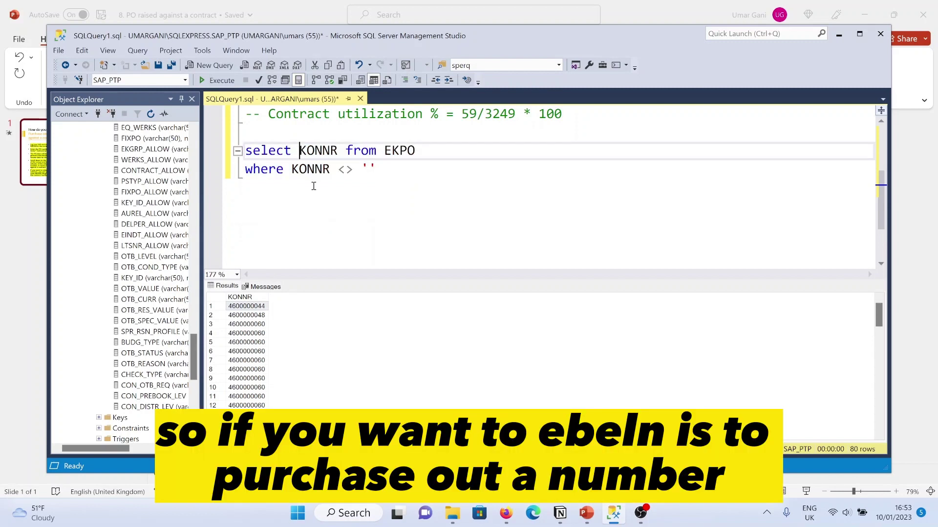
type("EBELN")
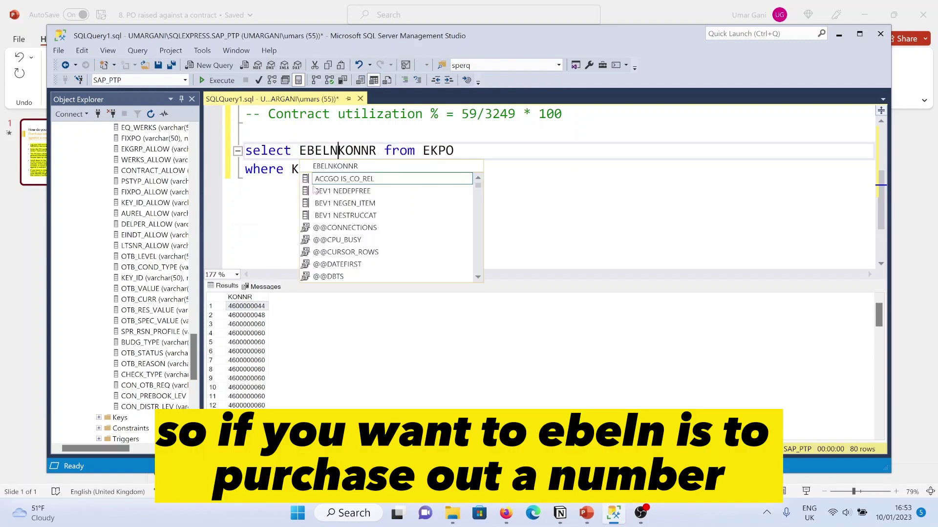
type(", EBELP")
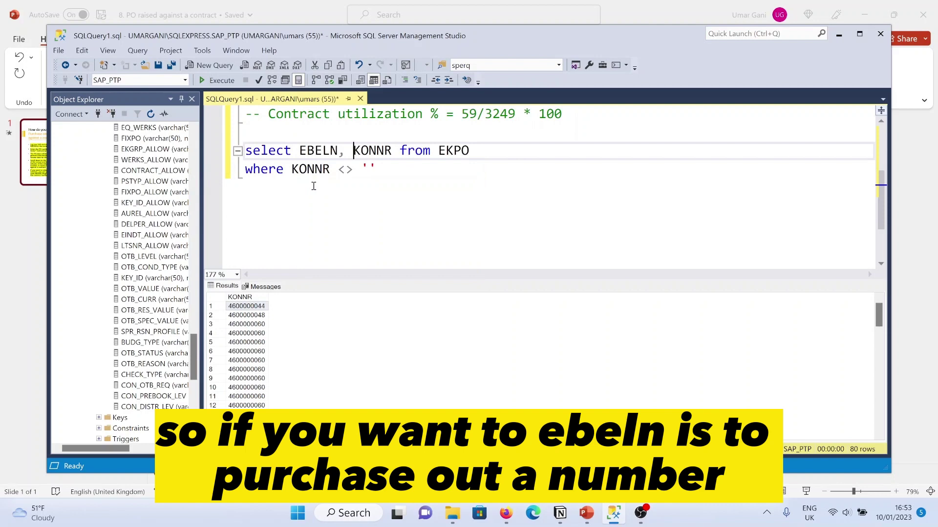
type(",")
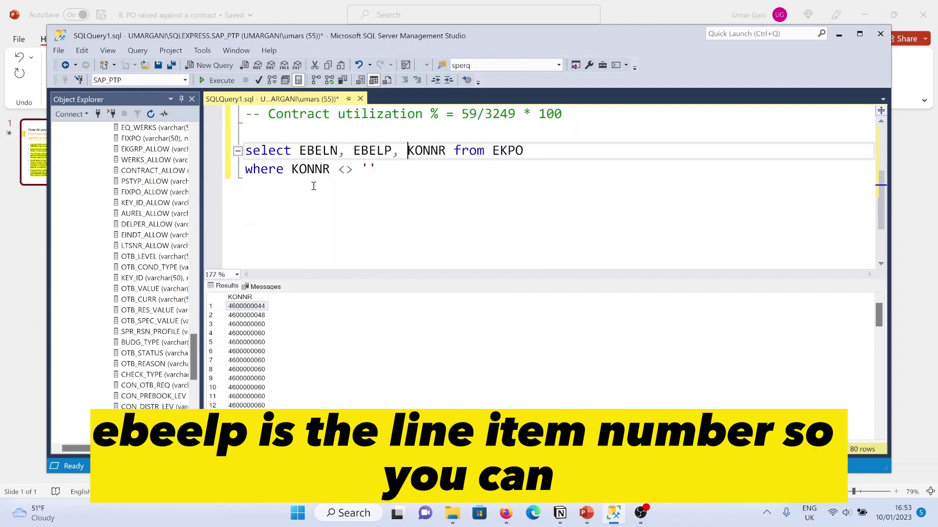
left_click_drag(384, 167, 244, 151)
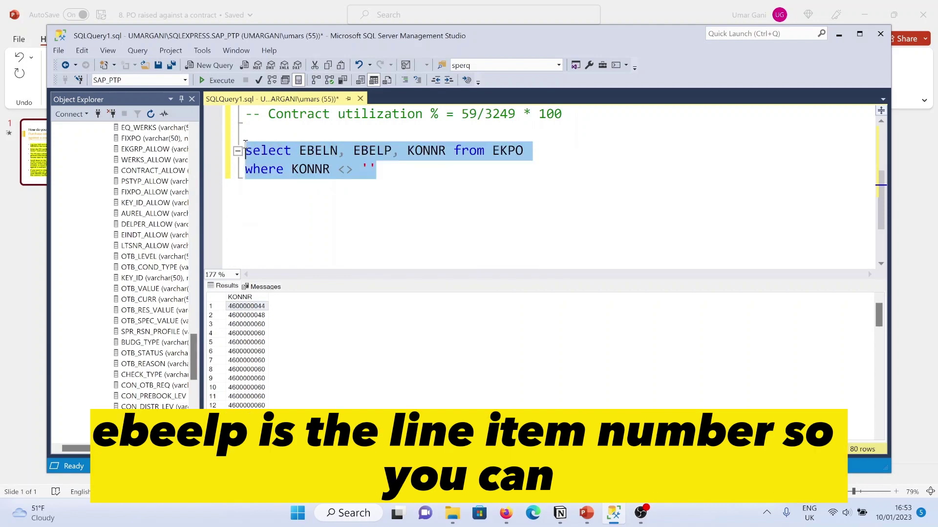
left_click(210, 65)
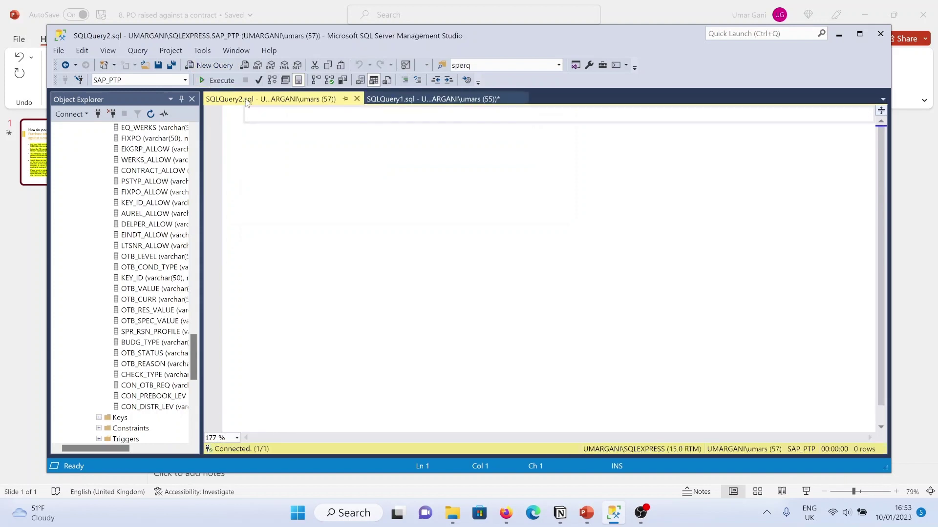
left_click(357, 99)
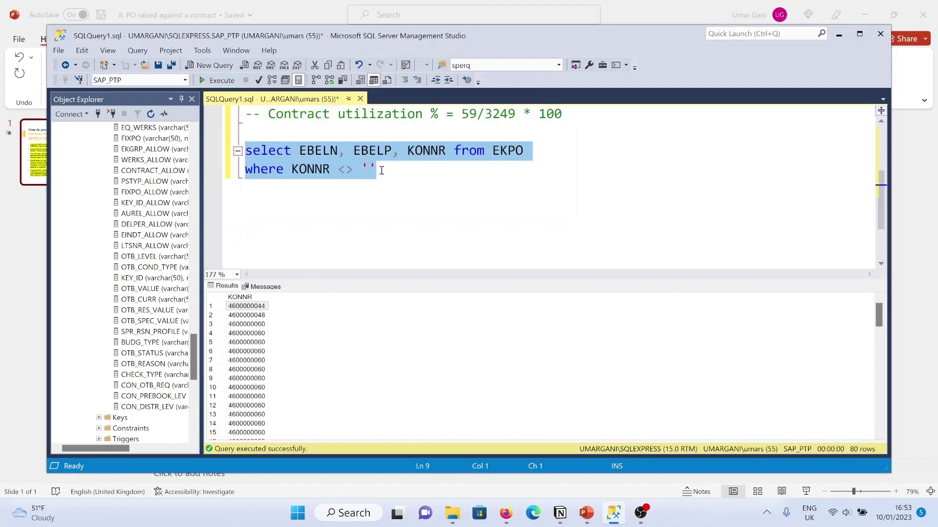
left_click(217, 80)
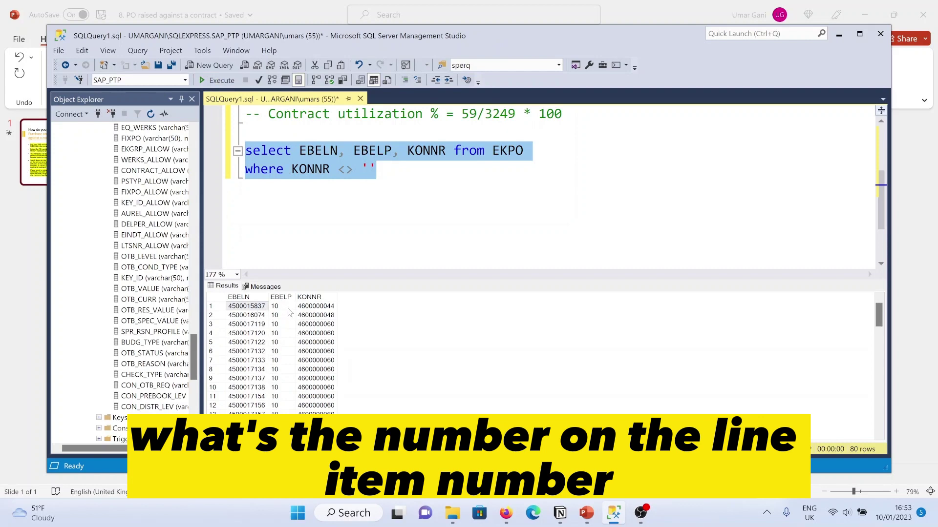
left_click(289, 310)
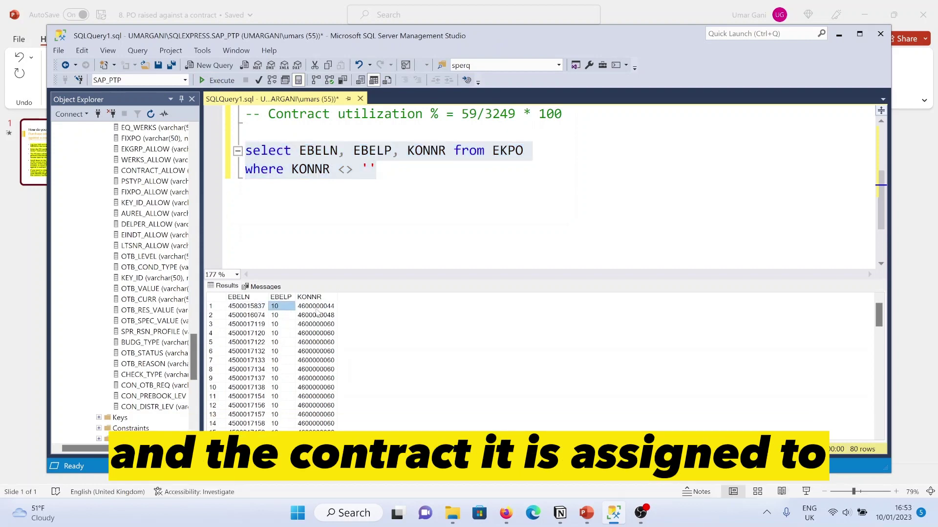
Append KTPNR to the select list and rerun, showing contract line items of 10.
left_click(445, 150)
type(",")
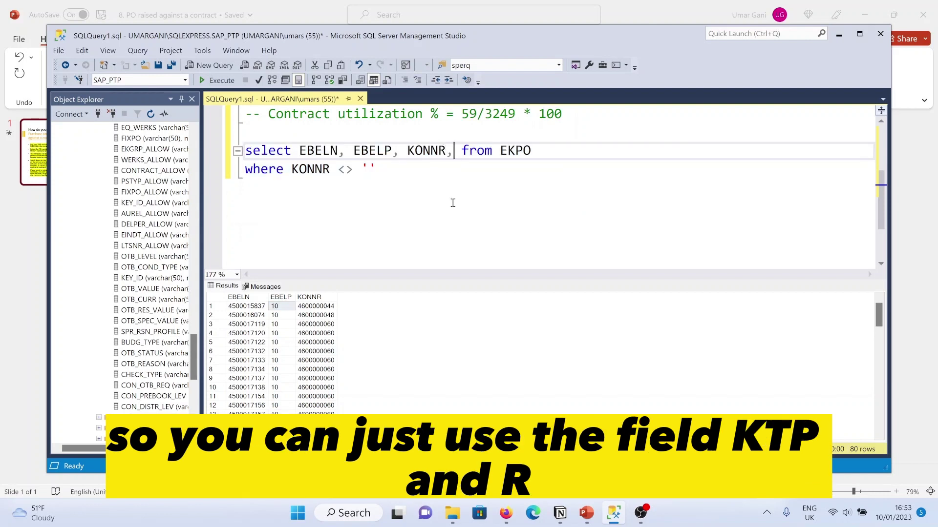
type(" KTPNR")
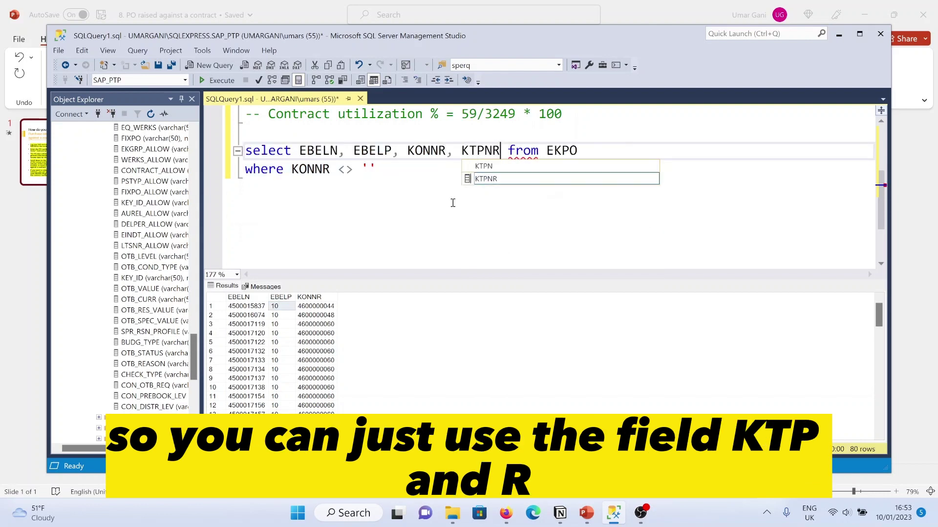
key("Escape")
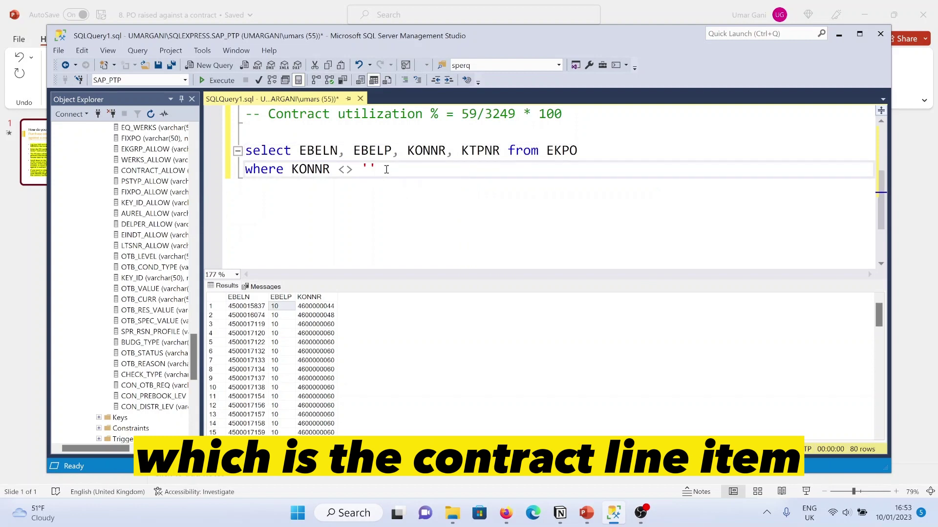
left_click_drag(383, 169, 237, 151)
left_click(222, 81)
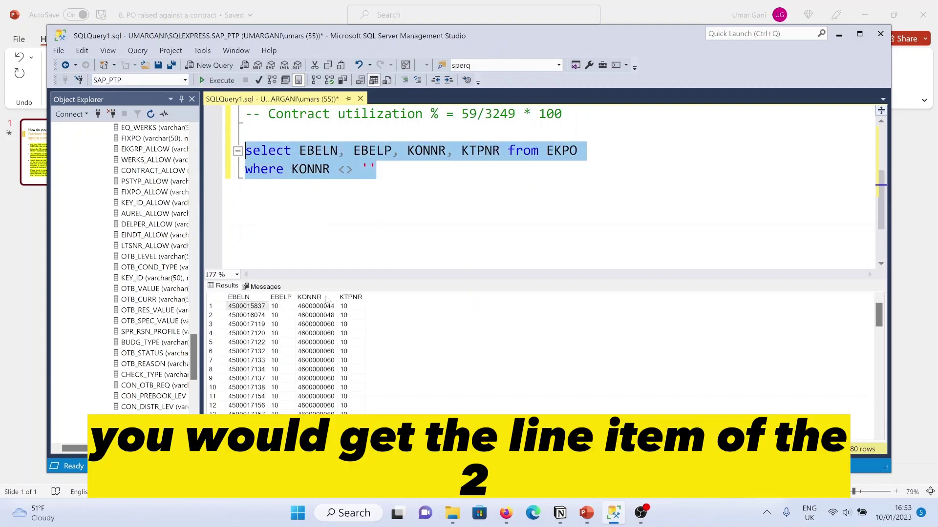
left_click(317, 306)
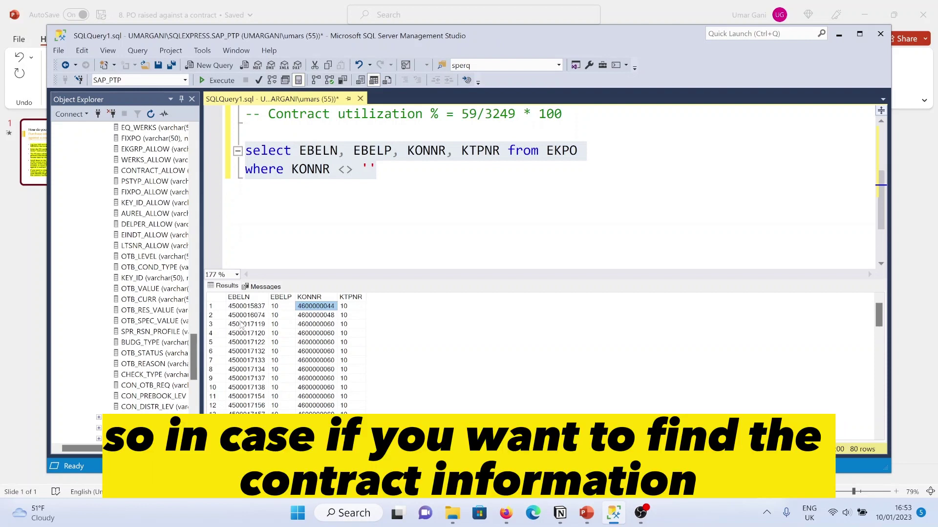
right_click(306, 313)
left_click(322, 319)
left_click(402, 173)
key("Return")
key("Return")
type("select * from EKPO")
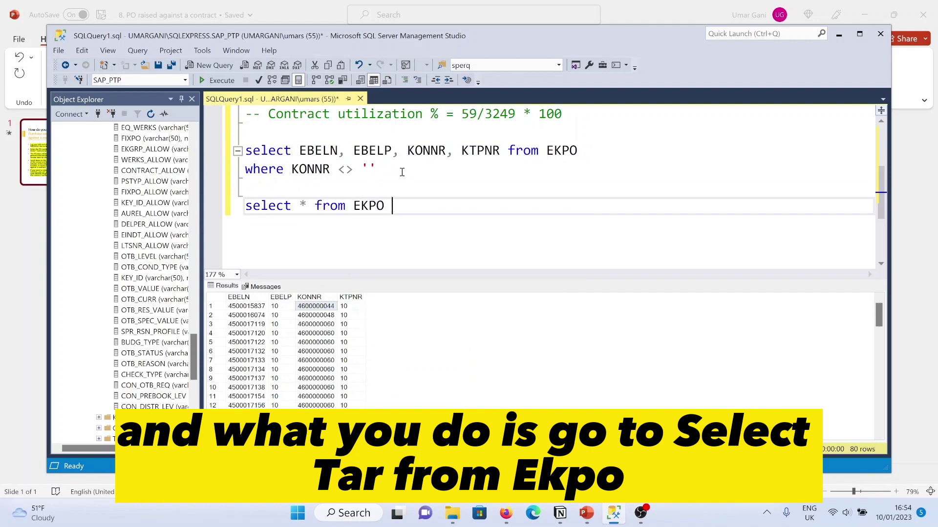
key("Return")
type("where EBELN =")
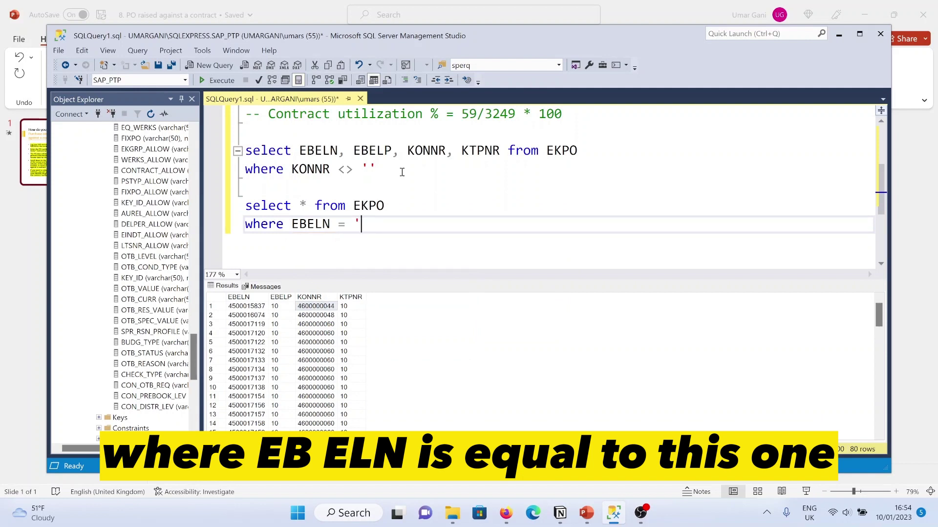
type(" '")
key("ctrl+v")
left_click_drag(454, 225, 245, 208)
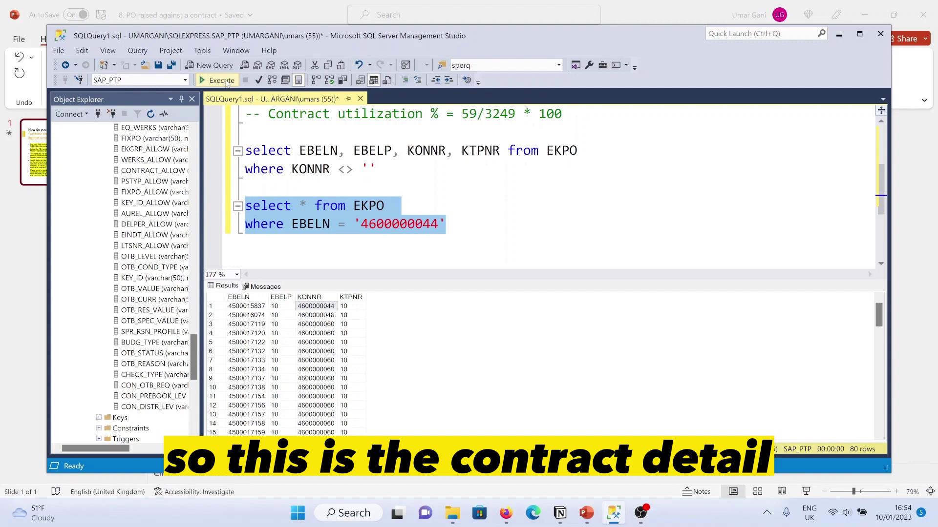
left_click(216, 80)
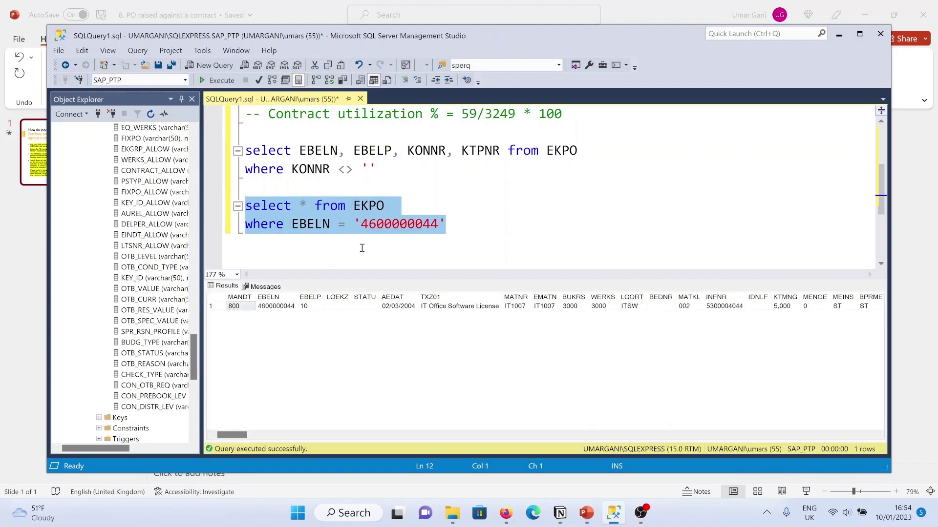
left_click(381, 207)
key("BackSpace")
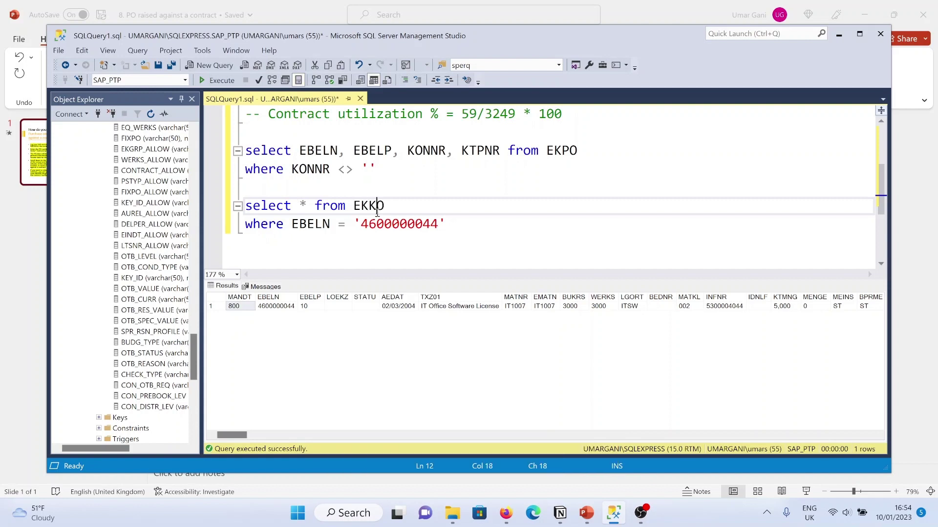
type("K")
left_click(485, 224)
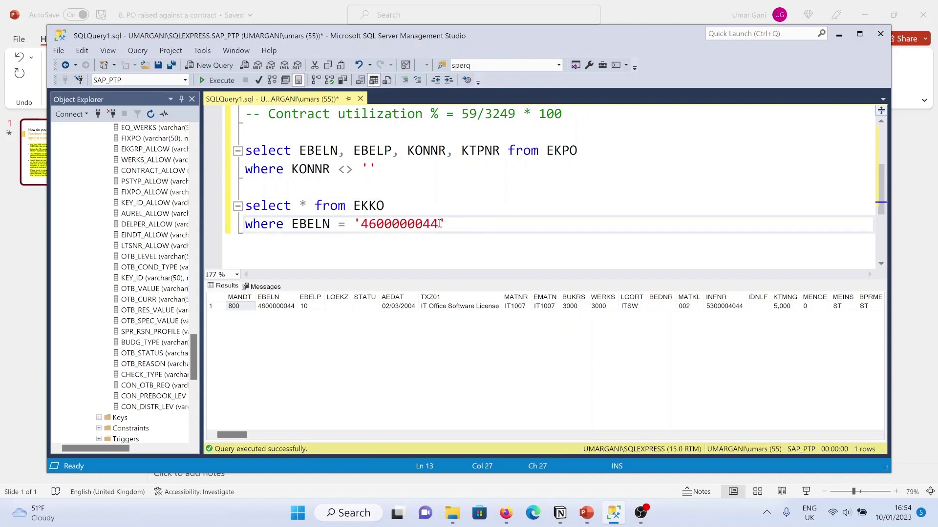
left_click_drag(460, 224, 244, 211)
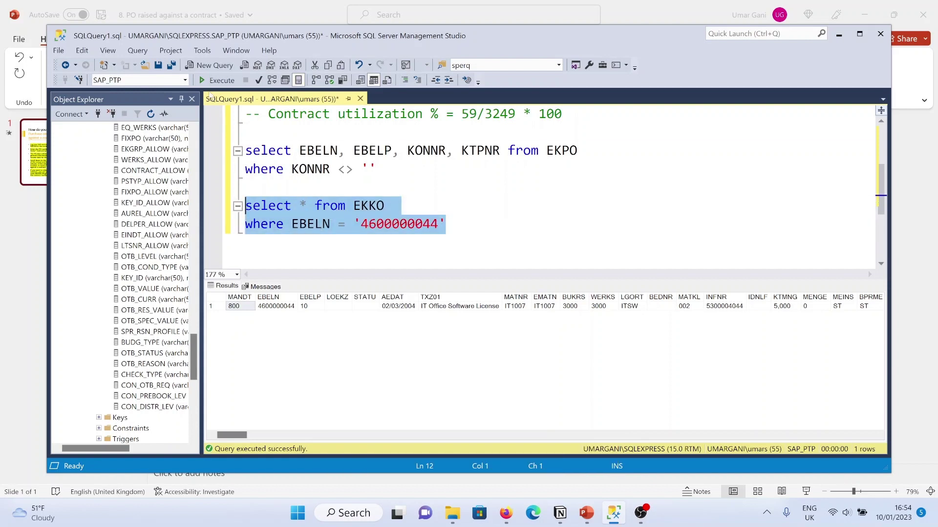
left_click(218, 80)
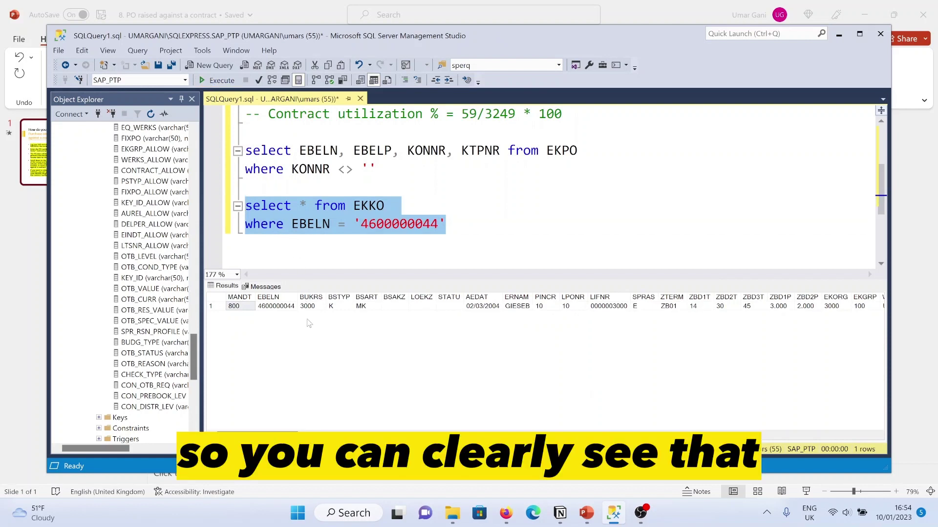
left_click(335, 307)
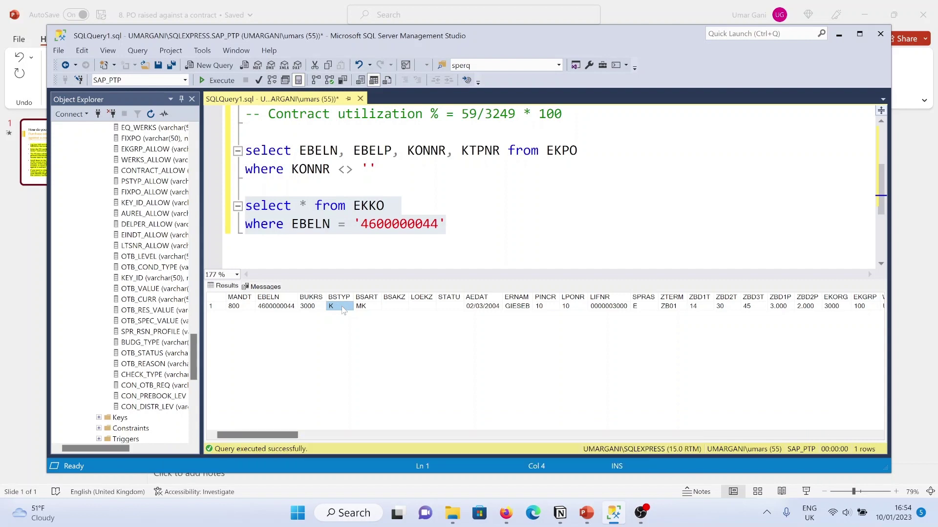
left_click(366, 306)
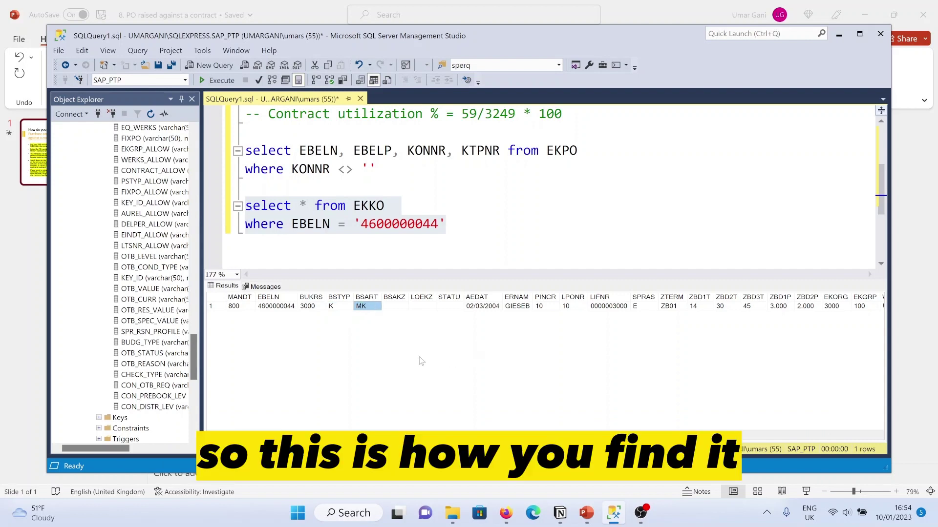